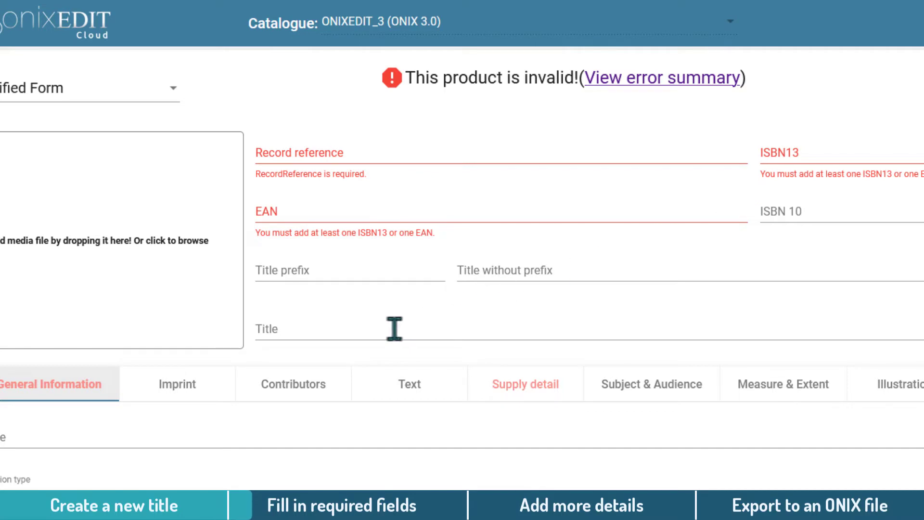
pyautogui.click(394, 329)
pyautogui.write('Water for Elep')
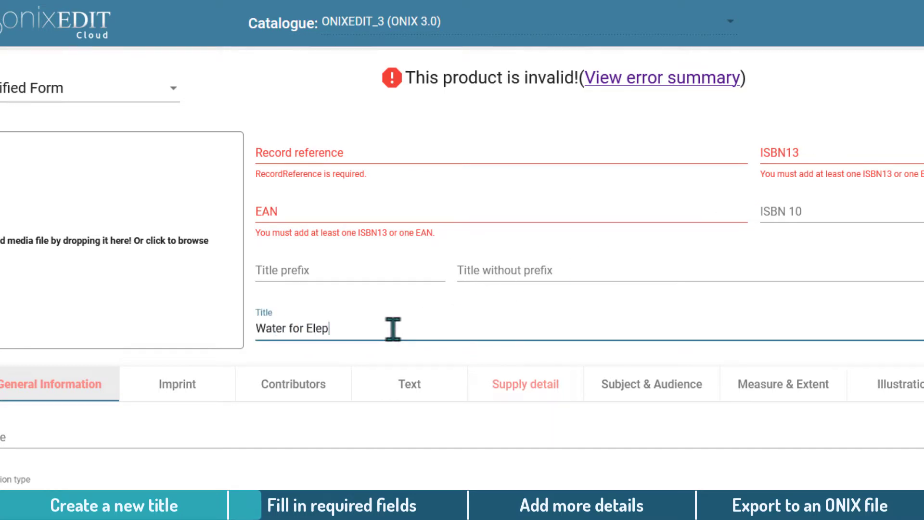
pyautogui.write('hants')
pyautogui.press('F8')
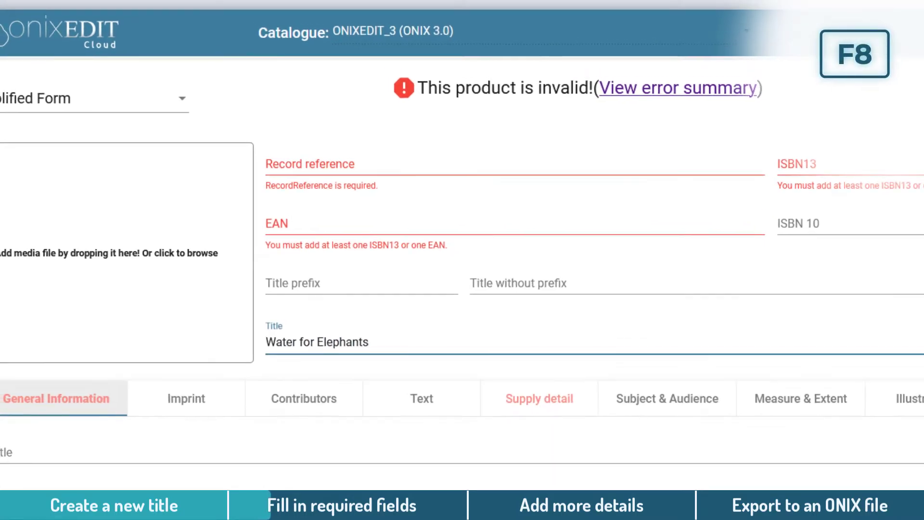
pyautogui.write('001')
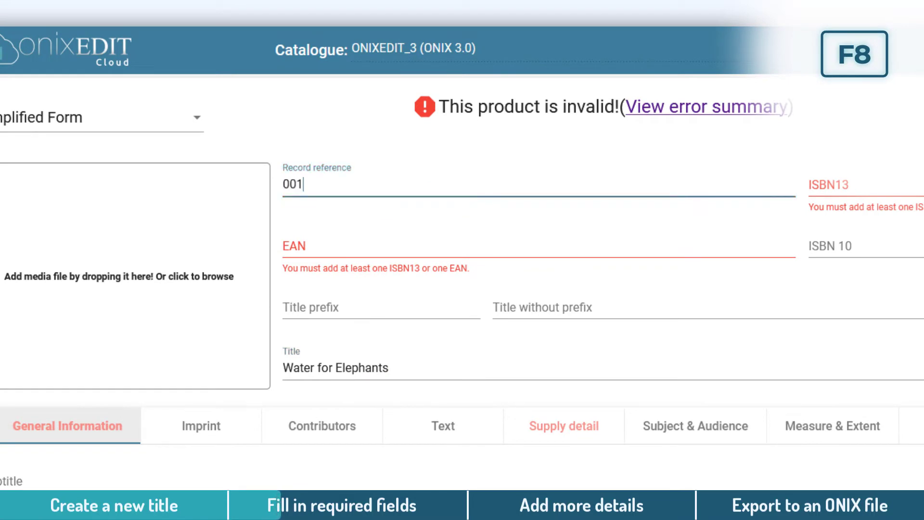
pyautogui.press('F8')
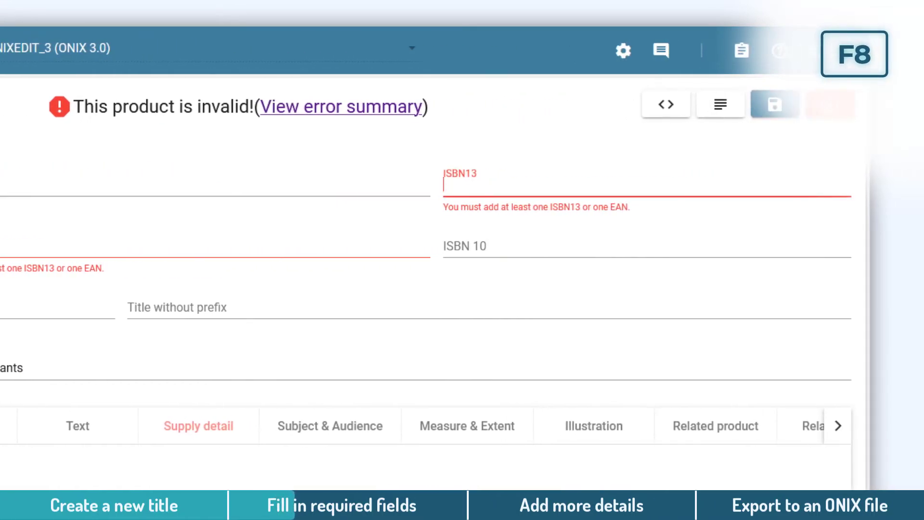
pyautogui.write('9780006391555')
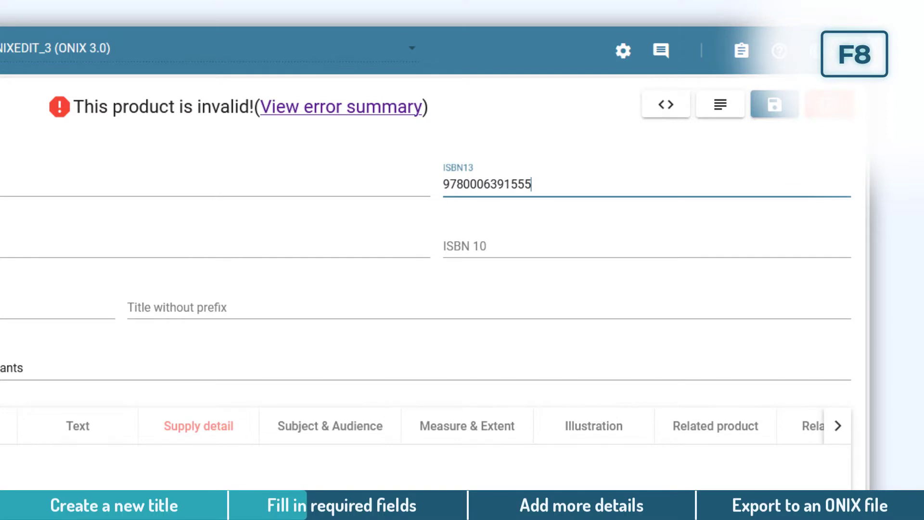
pyautogui.press('F8')
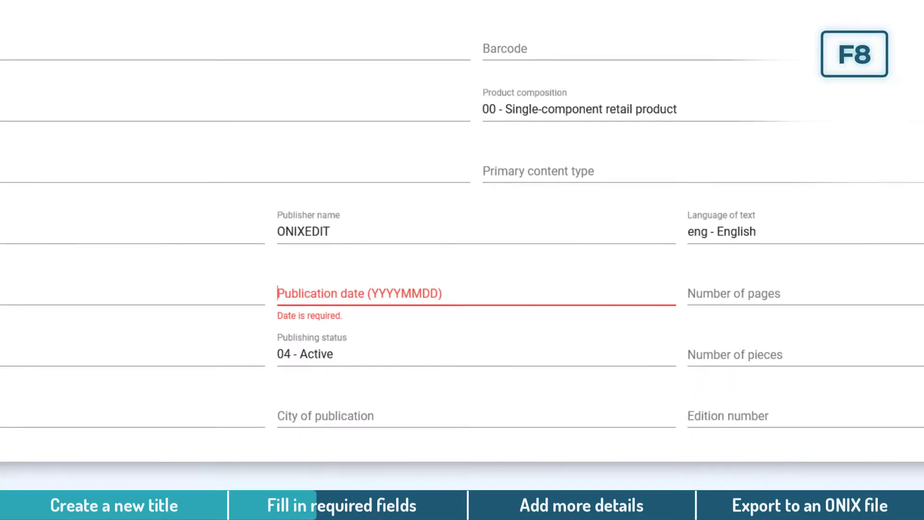
pyautogui.write('20070329')
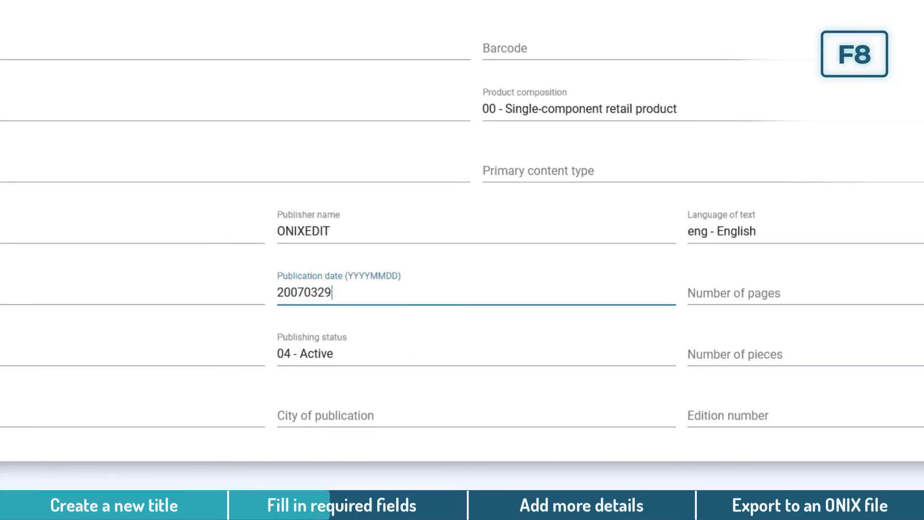
pyautogui.press('F8')
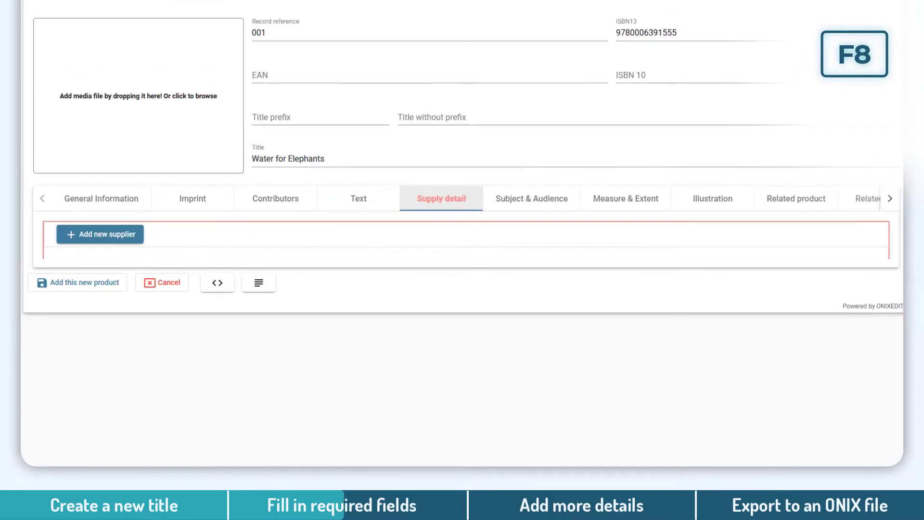
# - Add supplier ONIXEDIT with role publisher to retailers and availability 11 awaiting stock
pyautogui.click(118, 240)
pyautogui.tripleClick(129, 162)
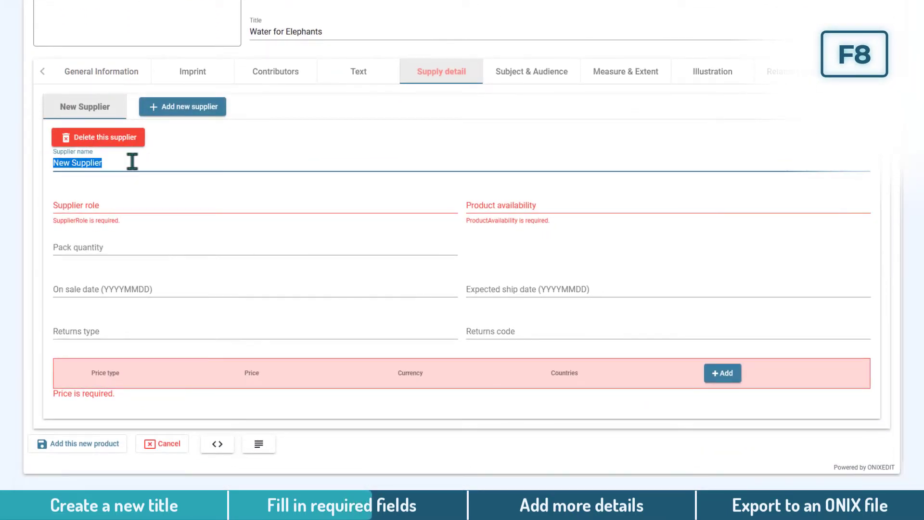
pyautogui.write('ONIXEDIT')
pyautogui.click(152, 204)
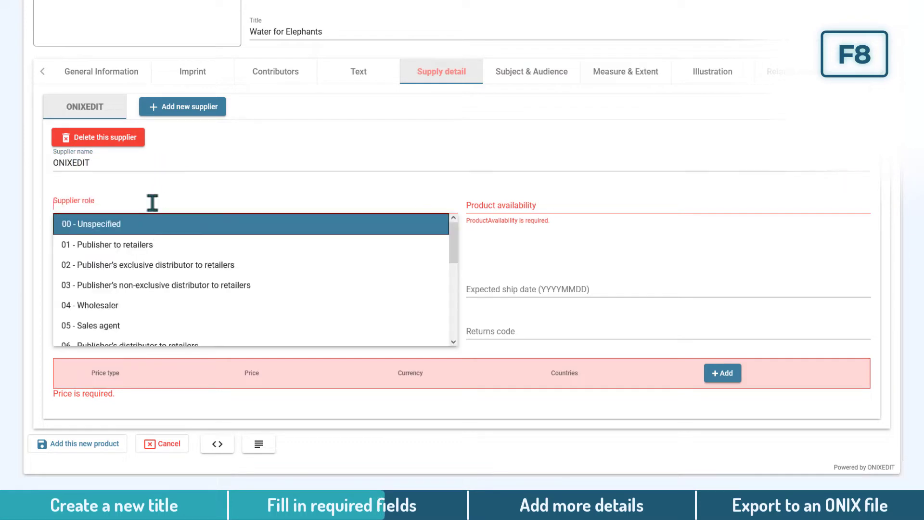
pyautogui.click(154, 242)
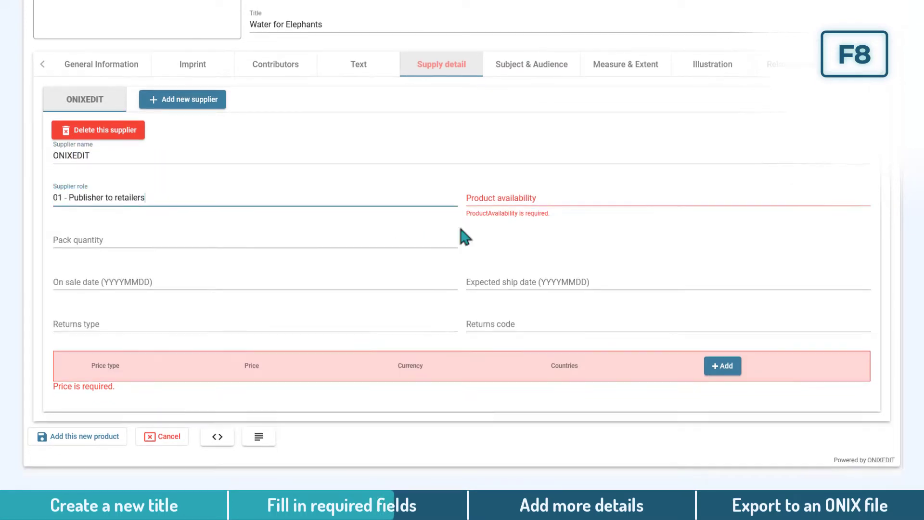
pyautogui.click(532, 198)
pyautogui.click(556, 282)
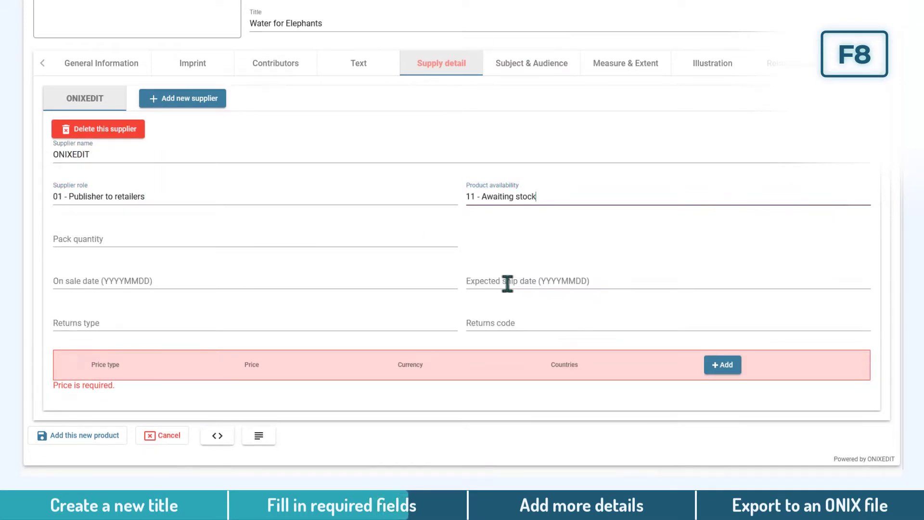
# - Add a price of type 02 RRP including tax: 12.54 CAD
pyautogui.click(725, 367)
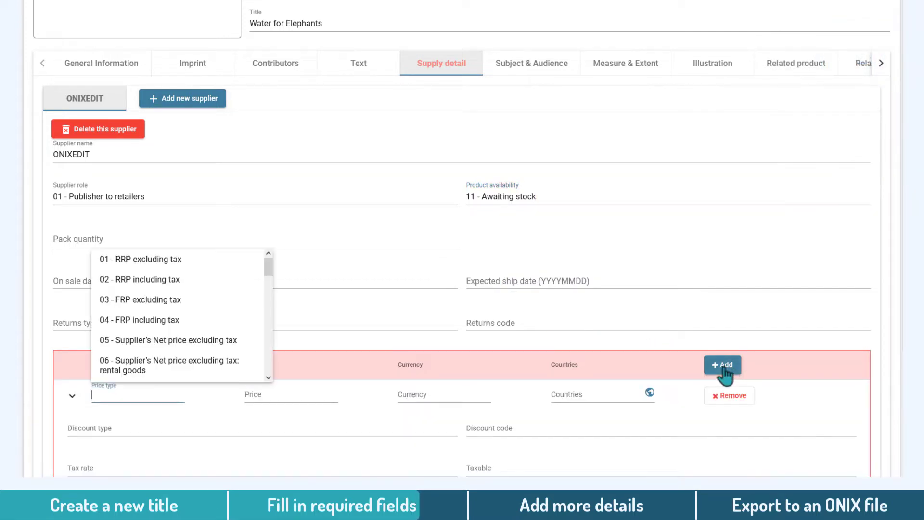
pyautogui.click(202, 288)
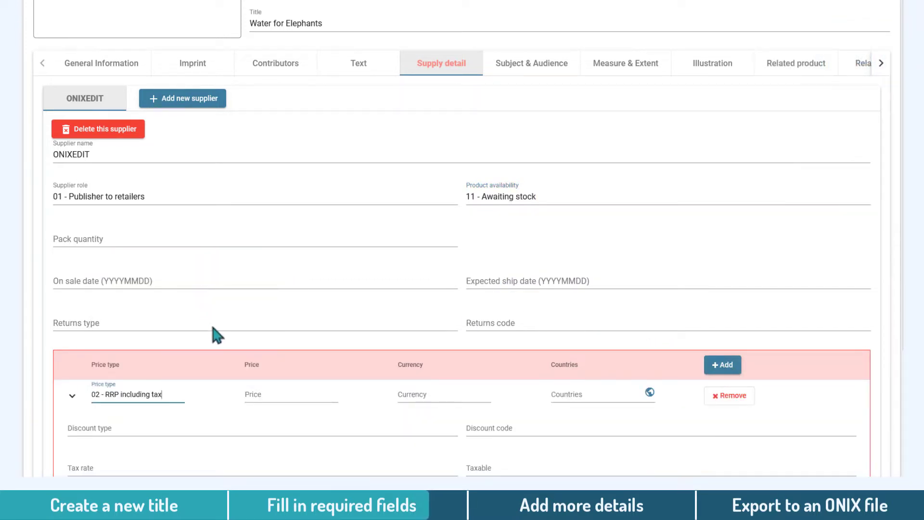
pyautogui.scroll(-2, 305, 357)
pyautogui.click(294, 277)
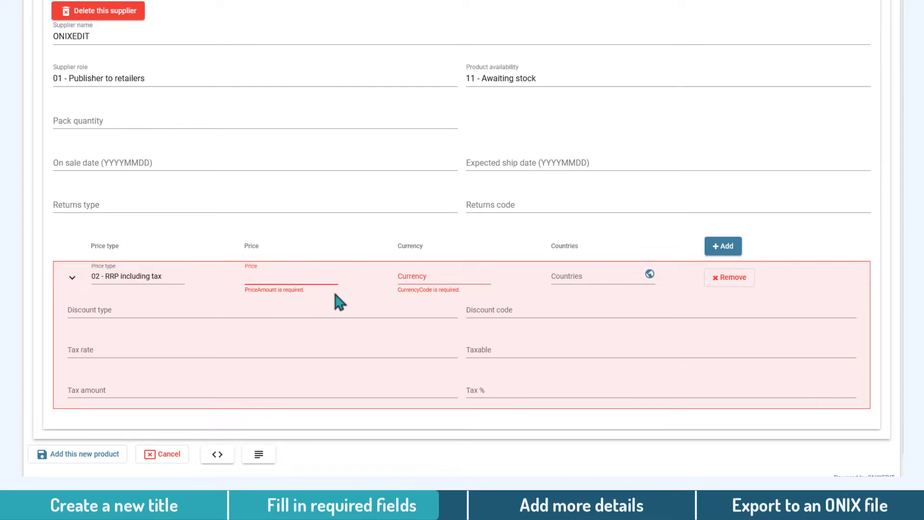
pyautogui.write('12.54')
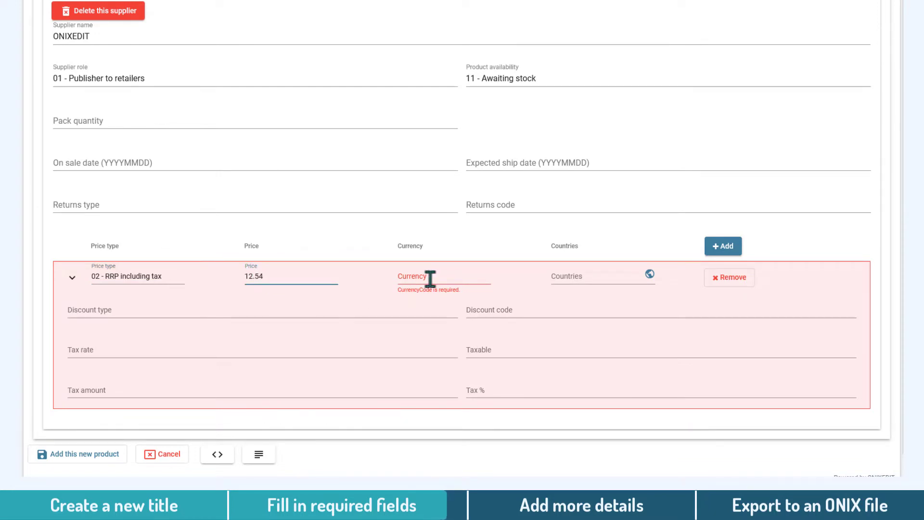
pyautogui.click(430, 279)
pyautogui.write('CAD')
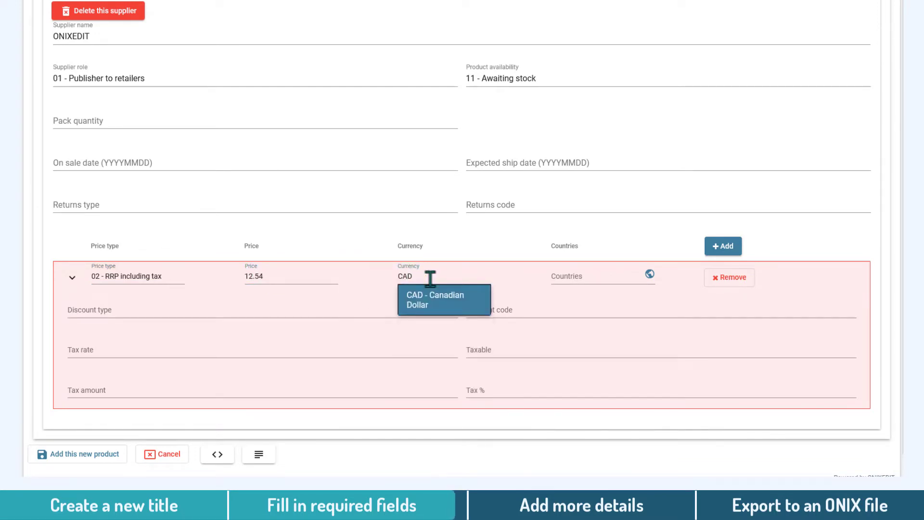
pyautogui.click(464, 303)
pyautogui.scroll(7, 860, 244)
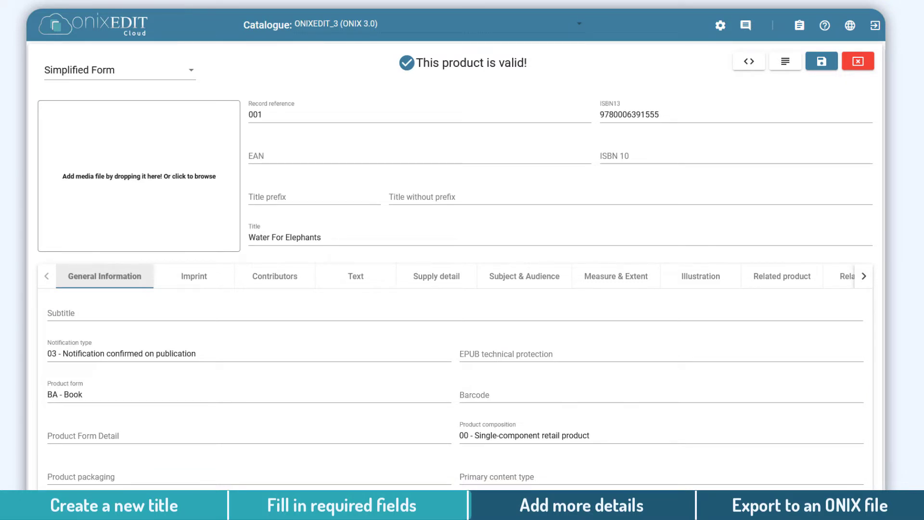
# - Open the Contributors section of the valid Water For Elephants record
pyautogui.click(291, 282)
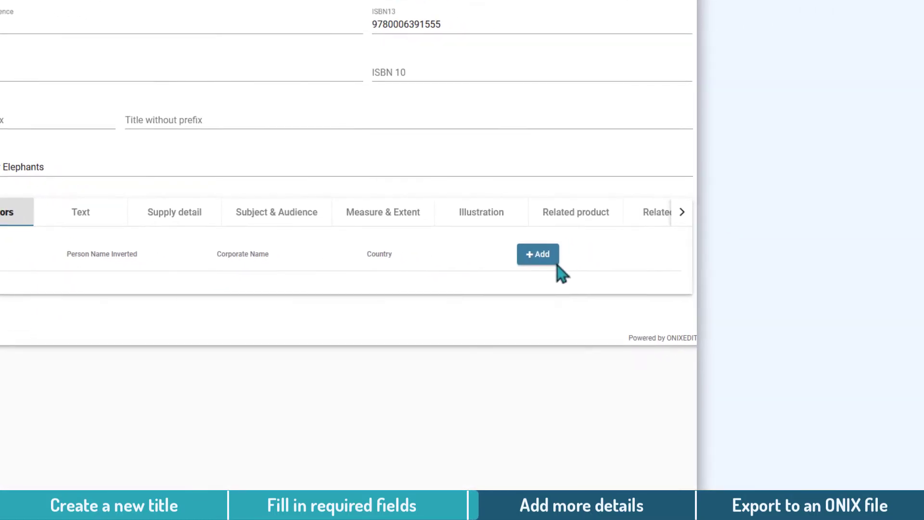
# - Add the author's first and last name as contributor, role A01 - By (author), country CA - Canada
pyautogui.click(556, 262)
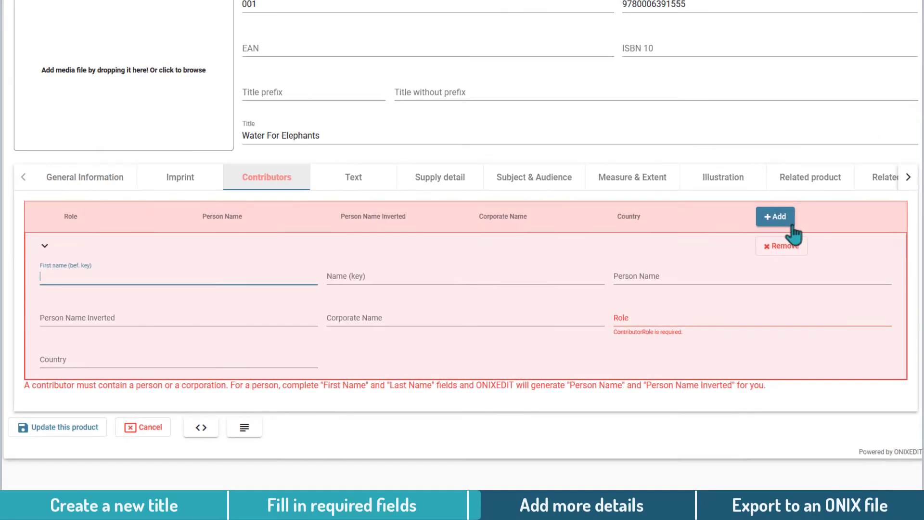
pyautogui.write('Sara')
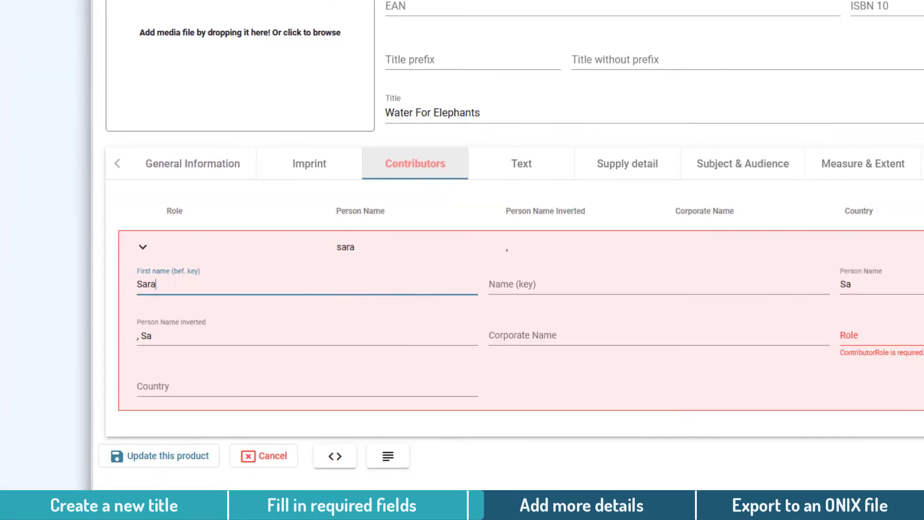
pyautogui.press('Tab')
pyautogui.write('Gruen')
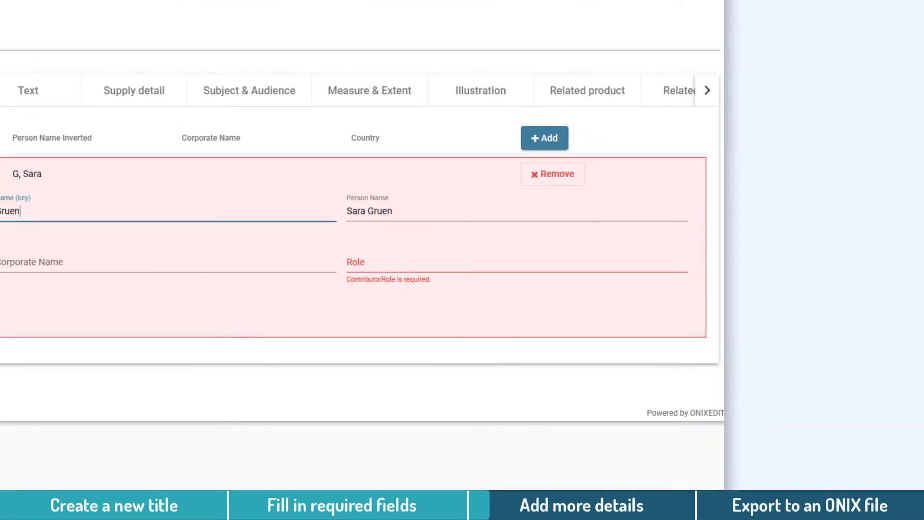
pyautogui.click(475, 264)
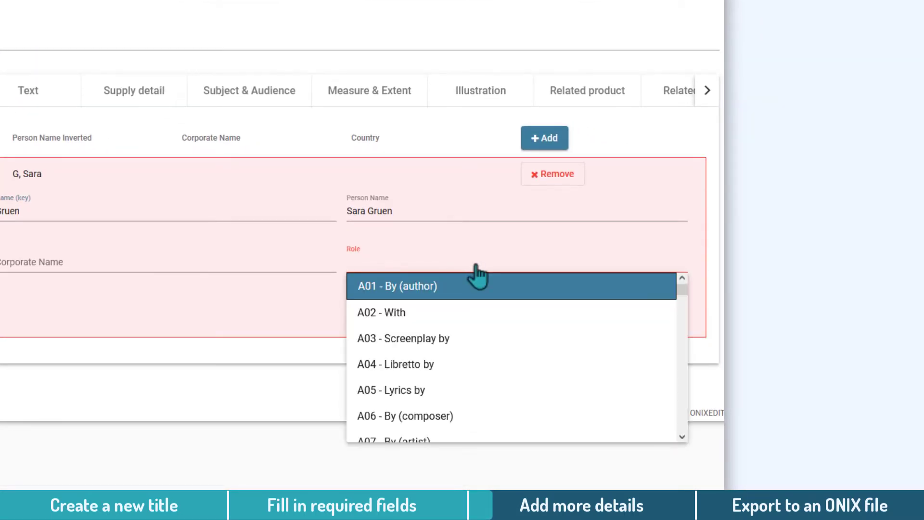
pyautogui.click(458, 292)
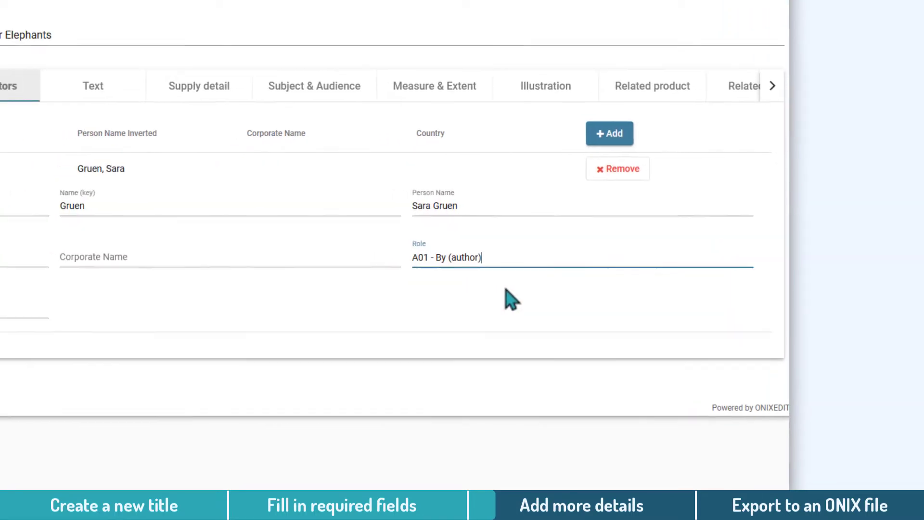
pyautogui.click(452, 275)
pyautogui.write('CA - Canada')
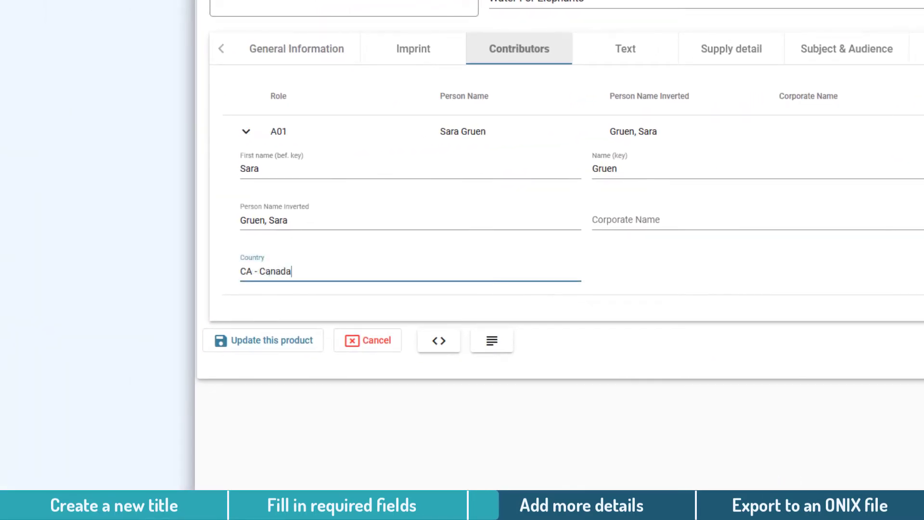
pyautogui.press('Tab')
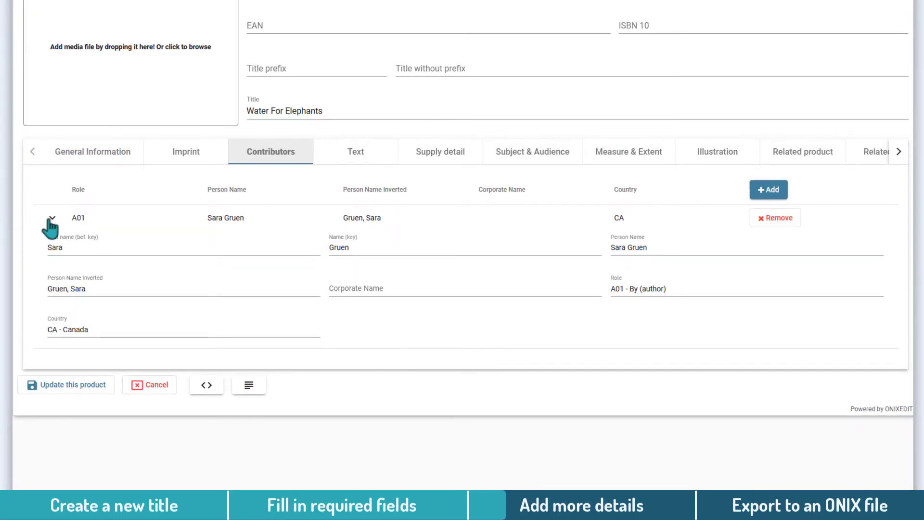
pyautogui.click(52, 219)
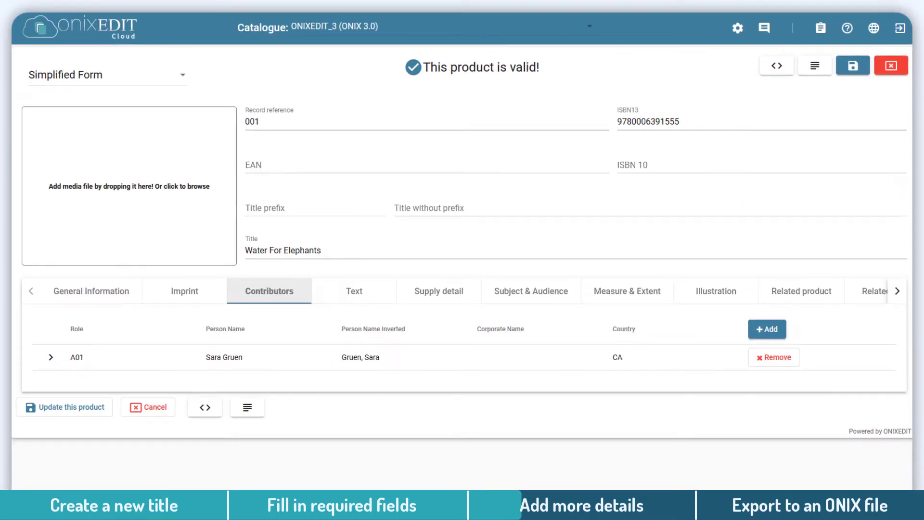
# - In Subject & Audience, set the BISAC subject to FIC019000 - FICTION / Literary
pyautogui.click(544, 294)
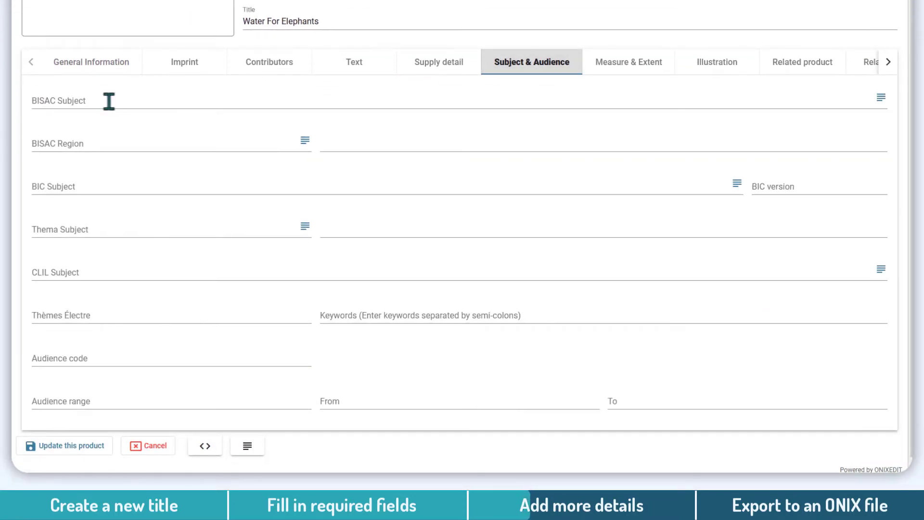
pyautogui.click(109, 102)
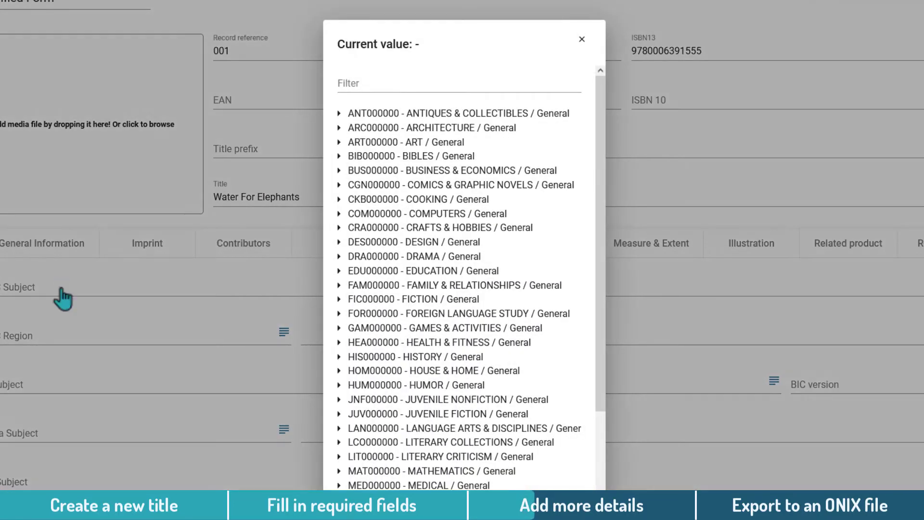
pyautogui.click(438, 85)
pyautogui.write('FICTION / Literary')
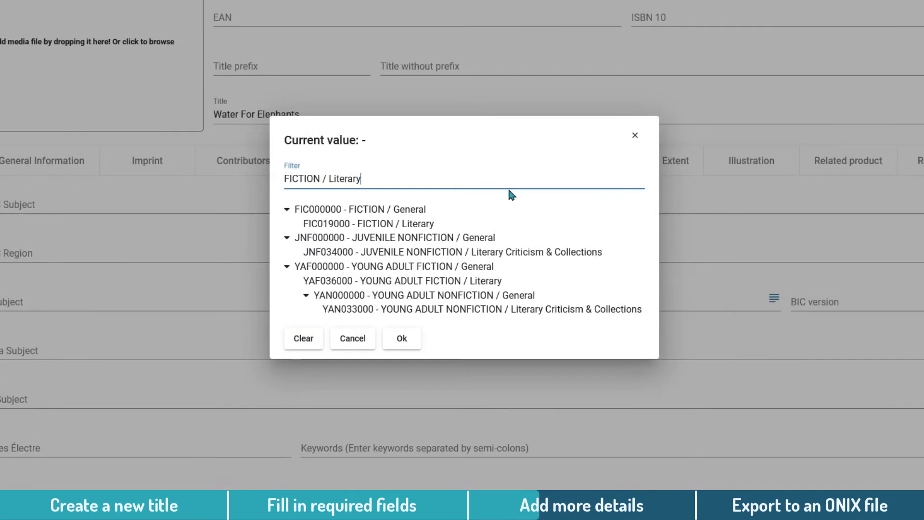
pyautogui.click(397, 230)
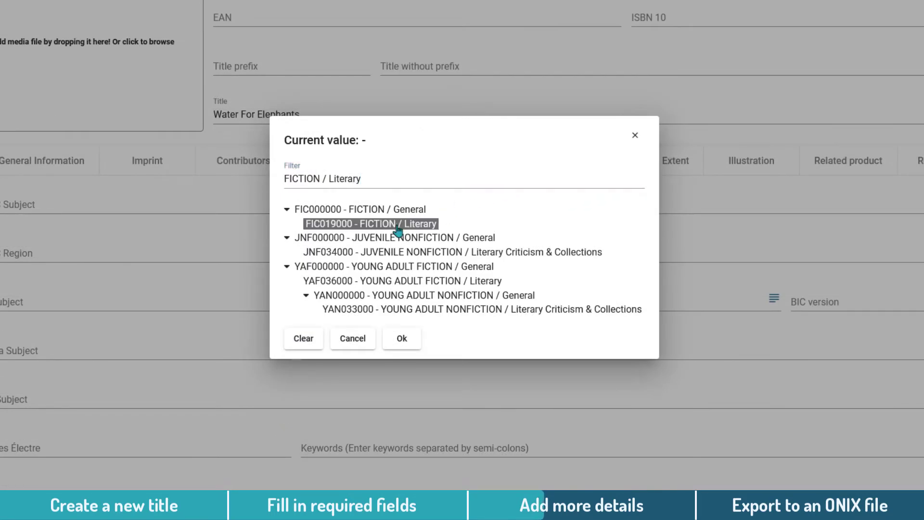
pyautogui.click(402, 339)
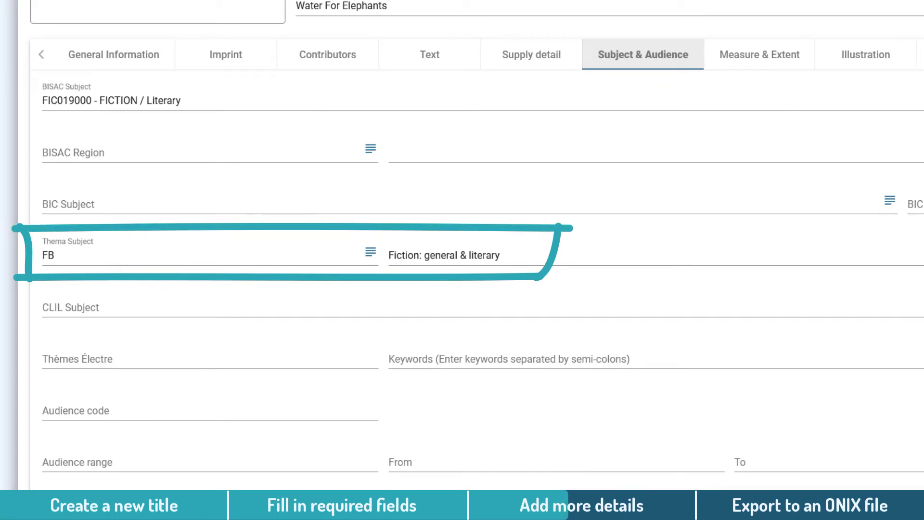
# - Set the audience code to 01 - General/trade
pyautogui.click(184, 409)
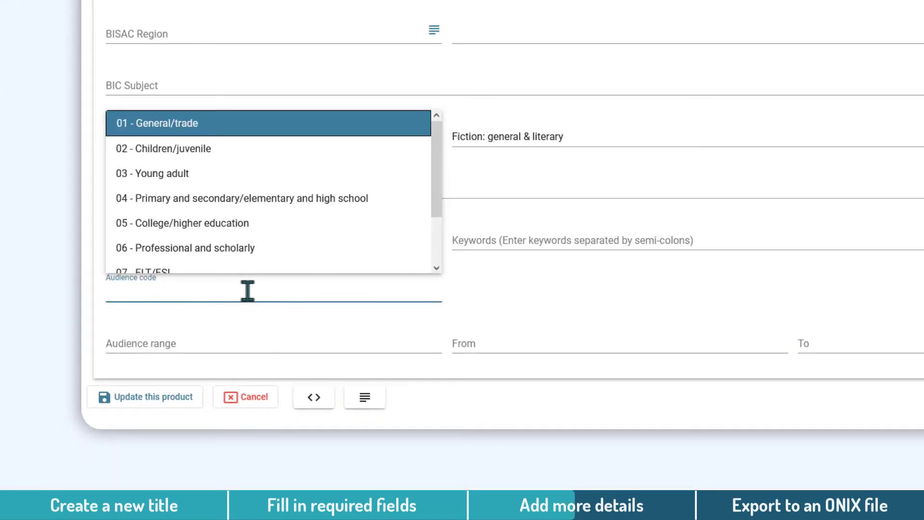
pyautogui.click(241, 126)
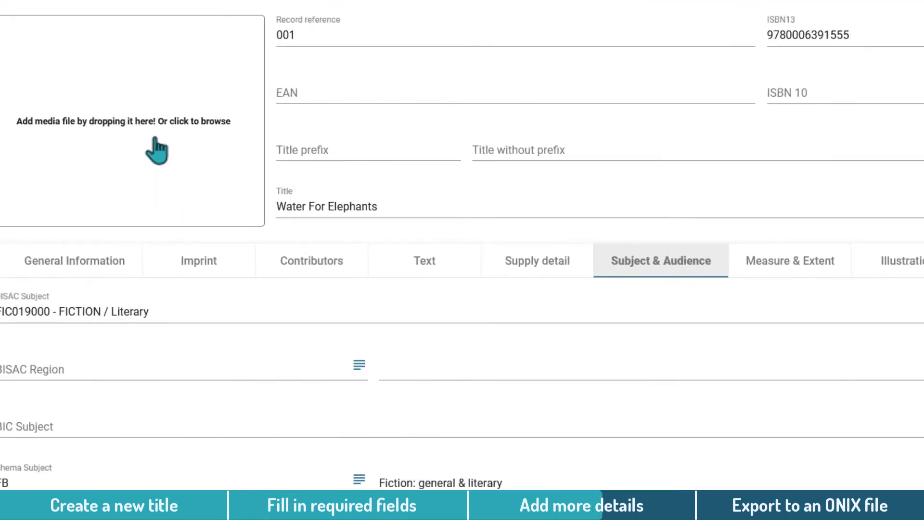
# - Attach WaterForElephants.jpg from disk as the Front cover media file
pyautogui.click(313, 272)
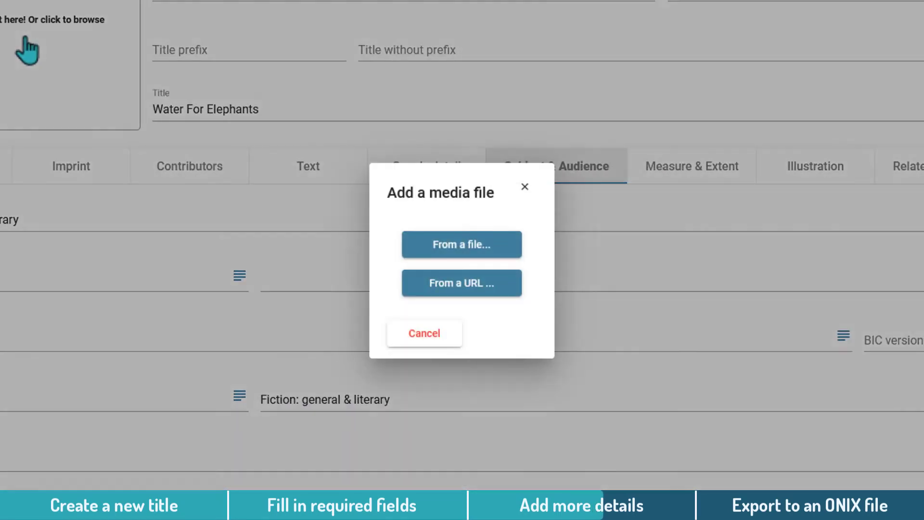
pyautogui.click(501, 252)
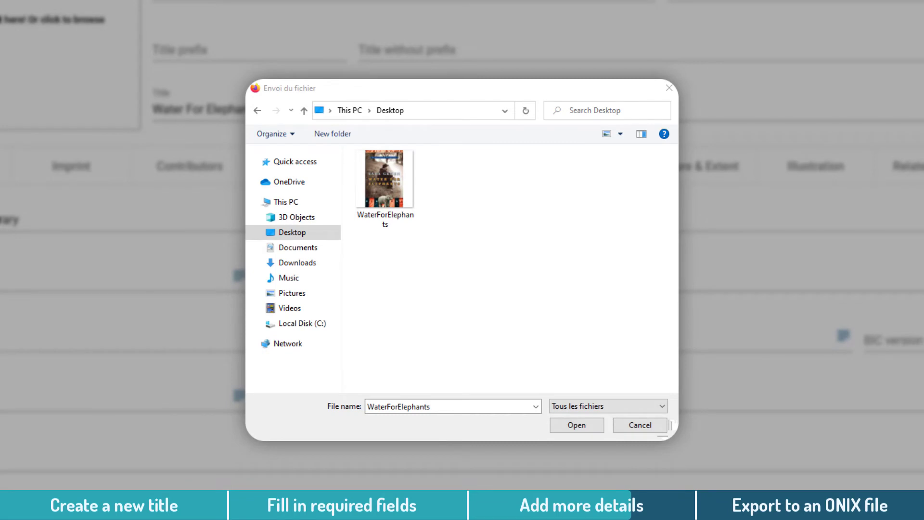
pyautogui.doubleClick(407, 200)
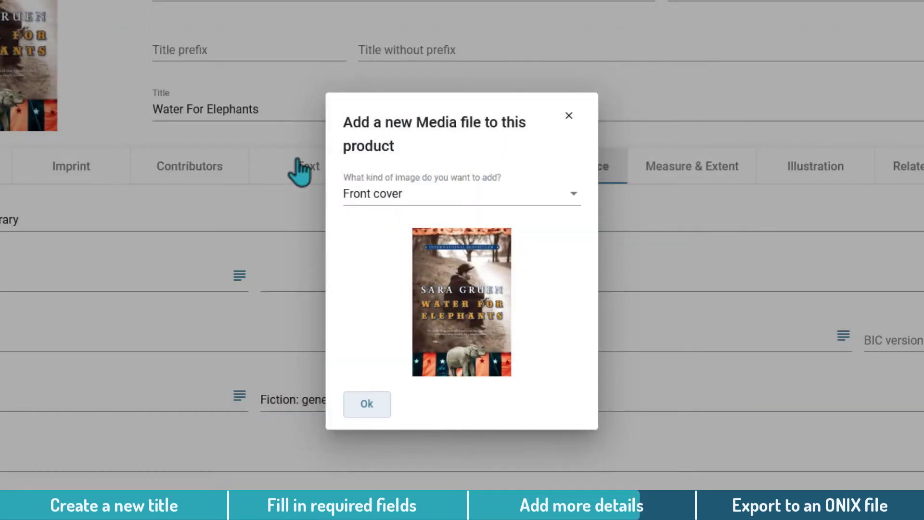
pyautogui.click(544, 195)
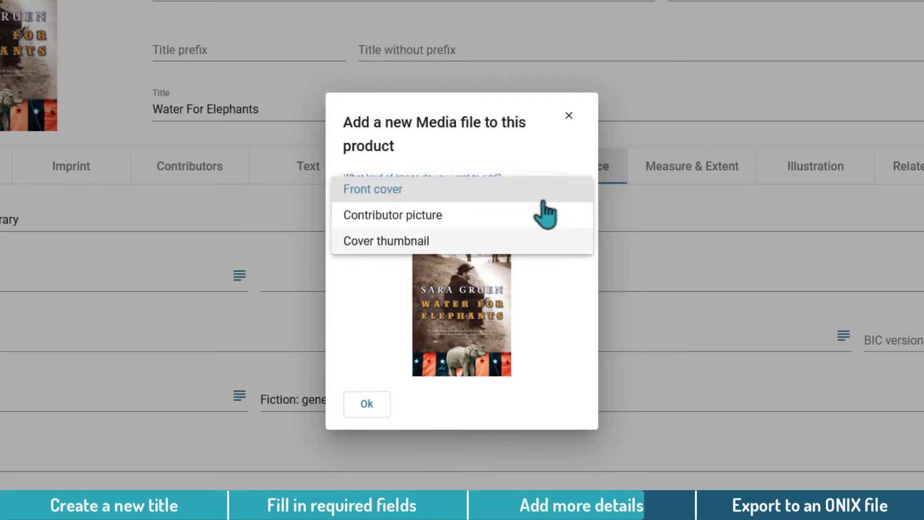
pyautogui.click(529, 193)
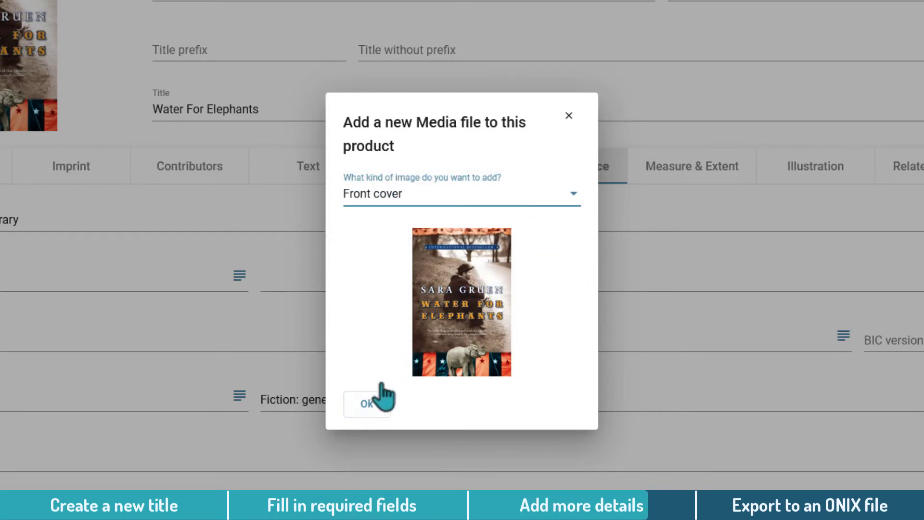
pyautogui.click(373, 402)
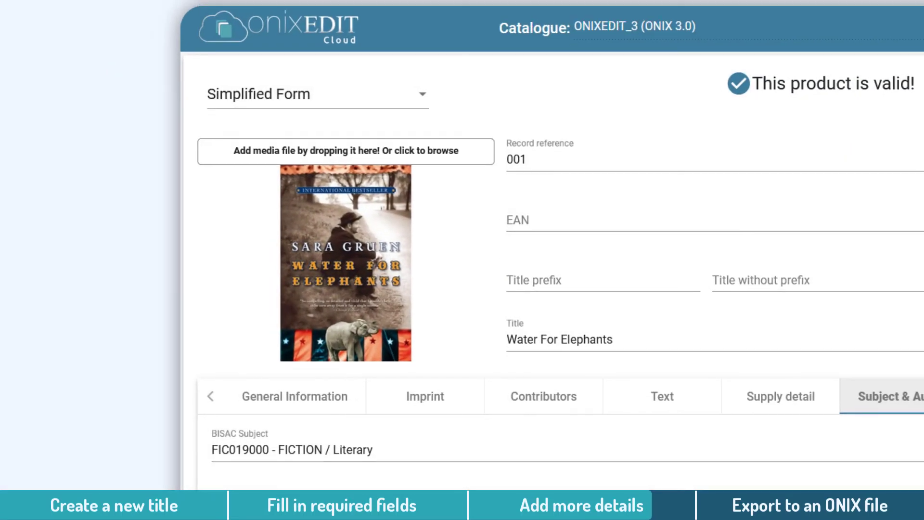
pyautogui.moveTo(437, 283)
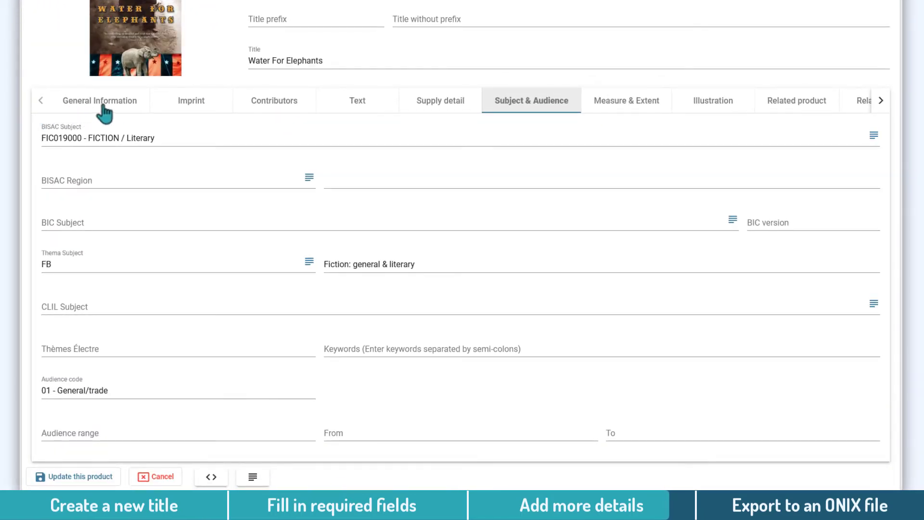
# - Review each form tab, from general information through illustration to related products
pyautogui.click(127, 111)
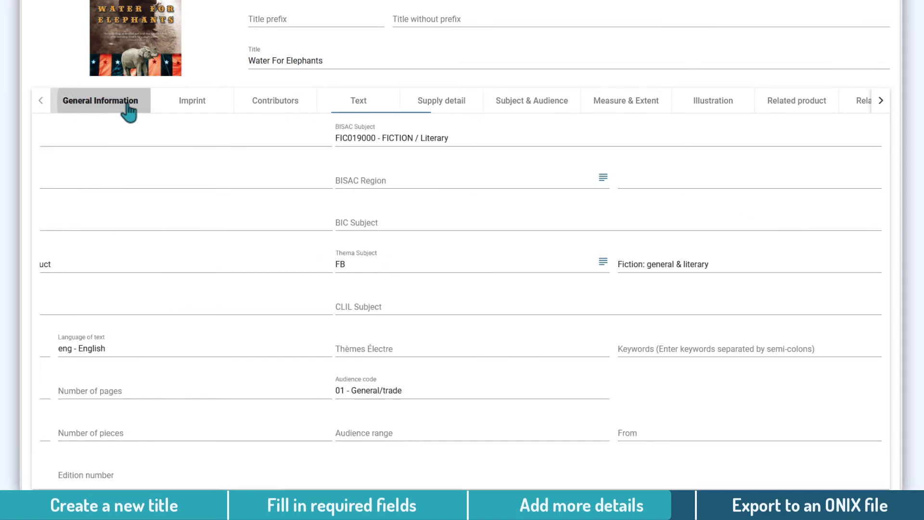
pyautogui.click(190, 107)
pyautogui.click(293, 103)
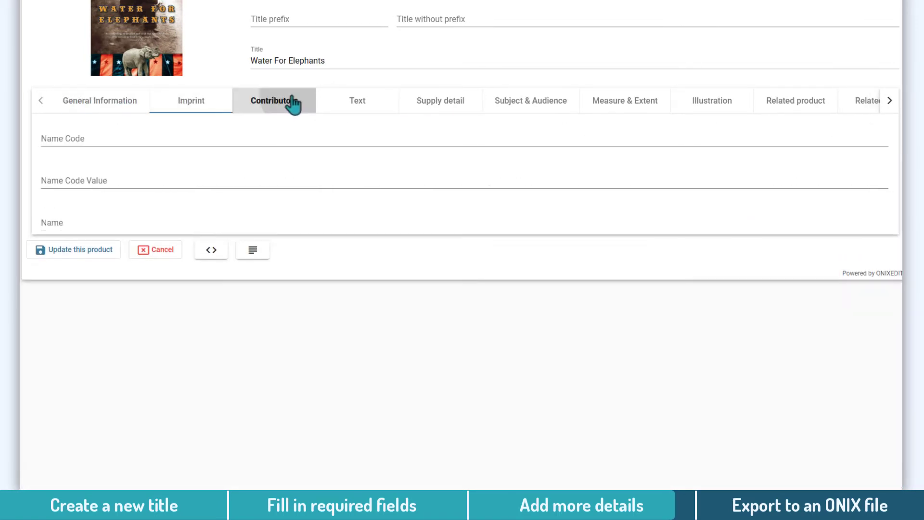
pyautogui.click(373, 107)
pyautogui.click(447, 106)
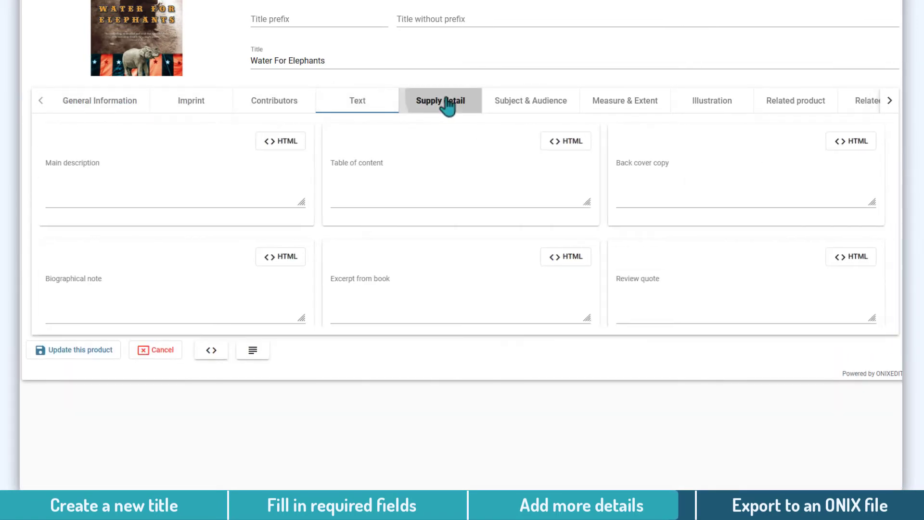
pyautogui.click(543, 103)
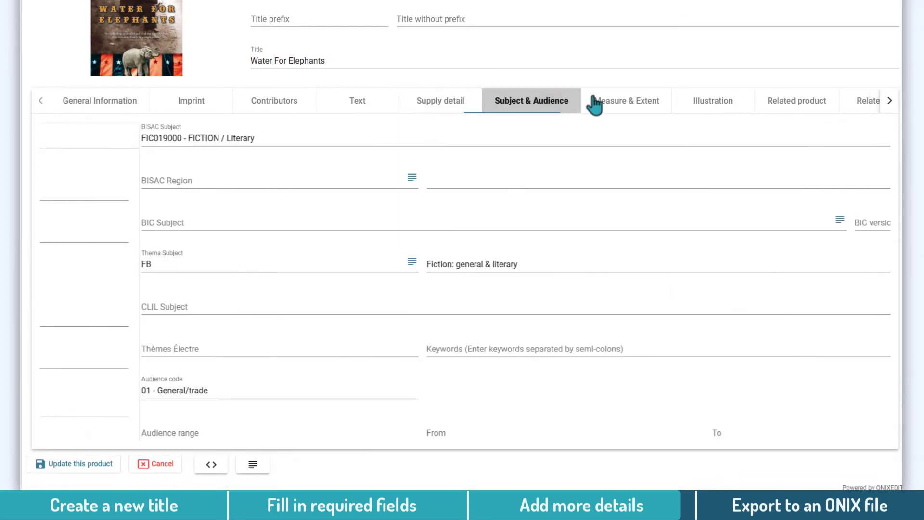
pyautogui.click(643, 101)
pyautogui.click(729, 106)
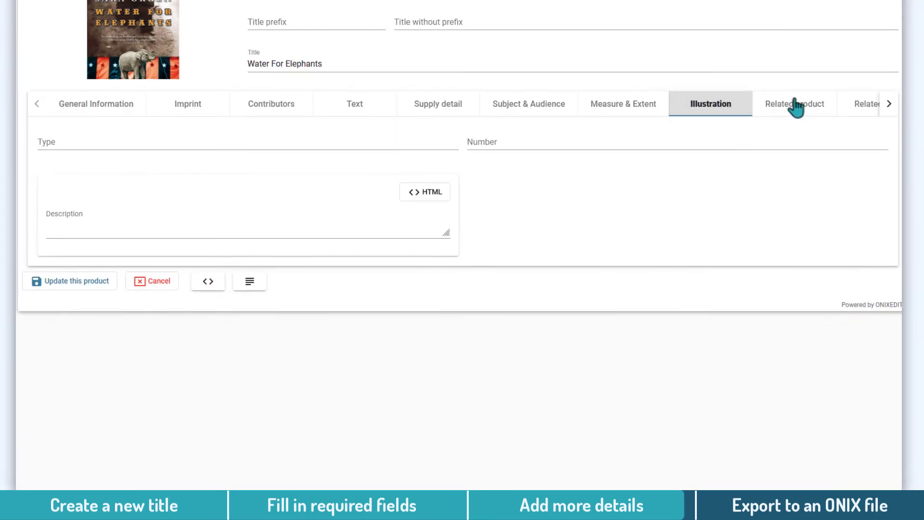
pyautogui.click(796, 102)
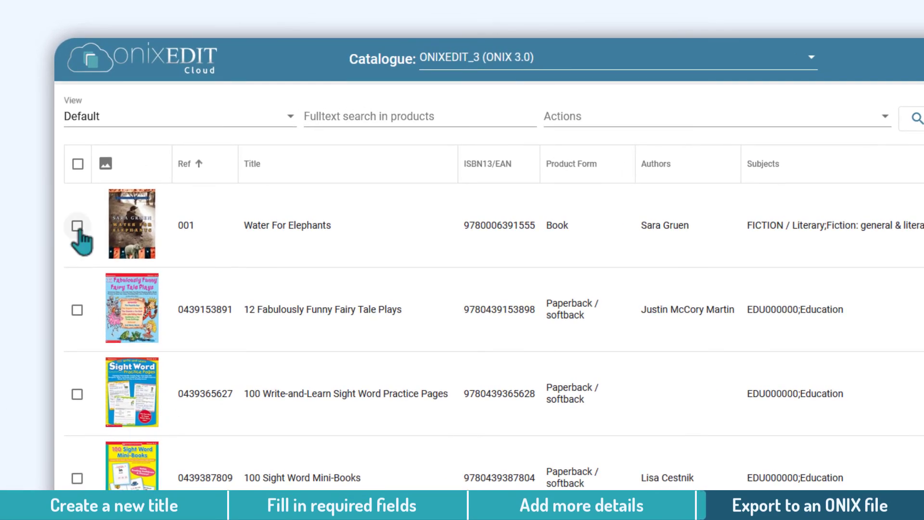
# - Export the selected Water For Elephants product to ONIX 3.0 REF and confirm
pyautogui.click(77, 226)
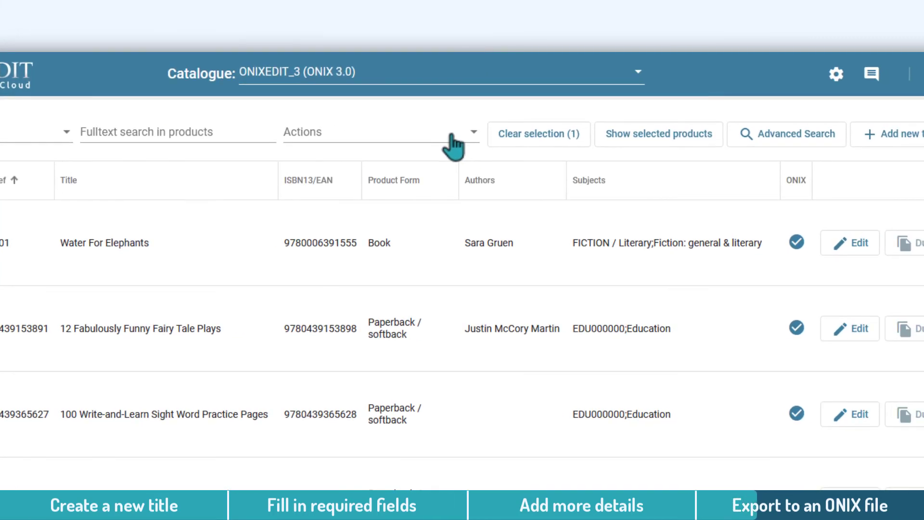
pyautogui.click(452, 145)
pyautogui.scroll(-2, 452, 144)
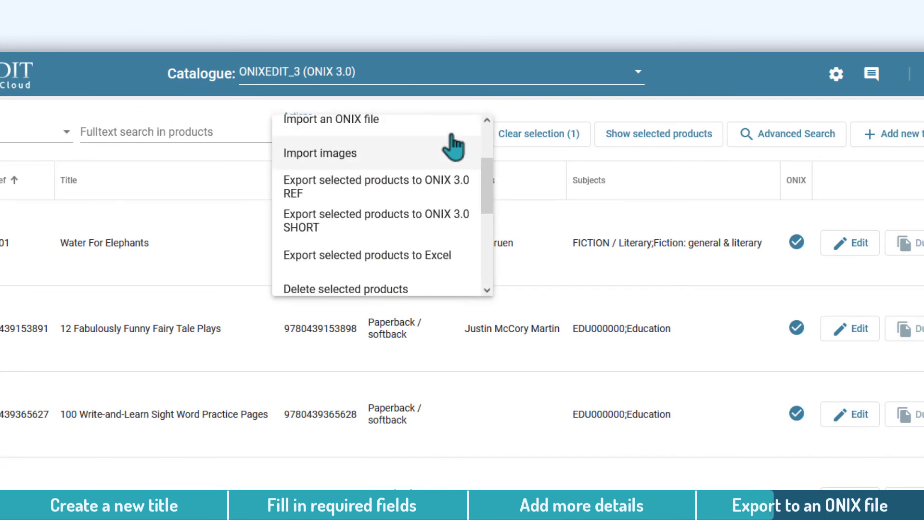
pyautogui.click(464, 193)
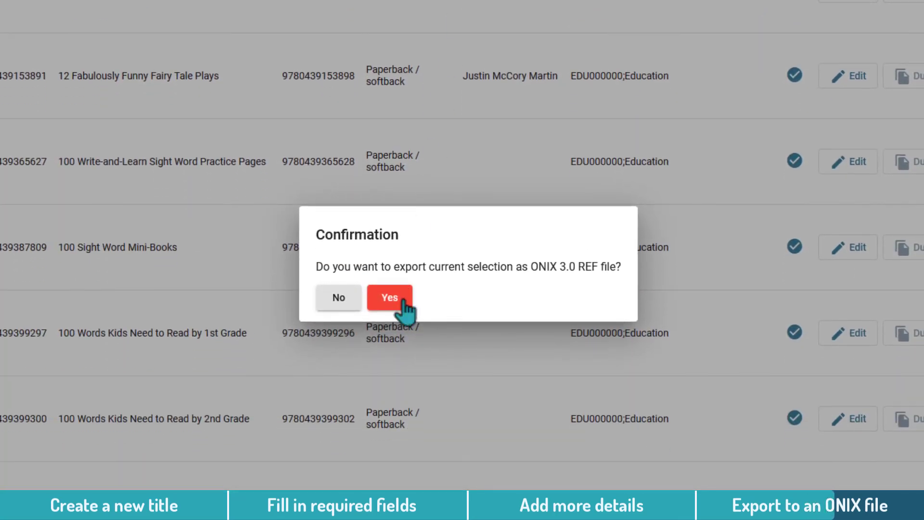
pyautogui.click(403, 302)
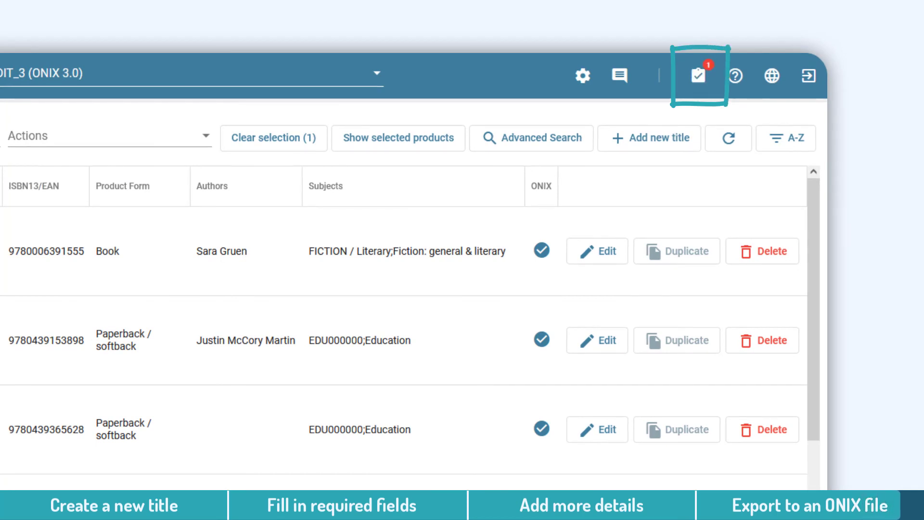
pyautogui.click(702, 81)
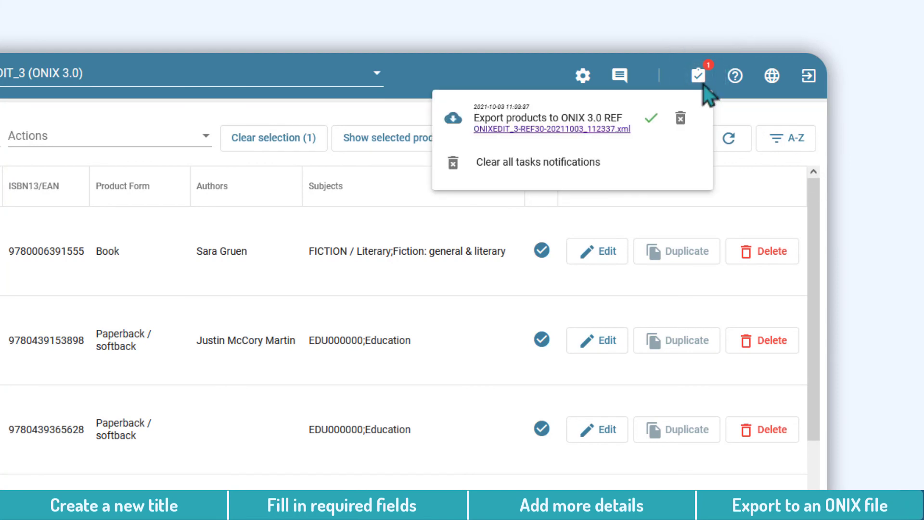
pyautogui.click(611, 132)
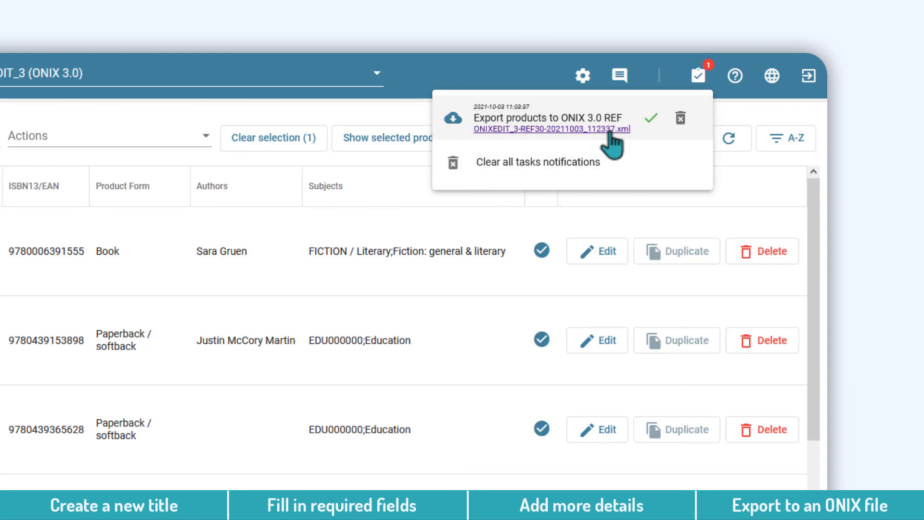